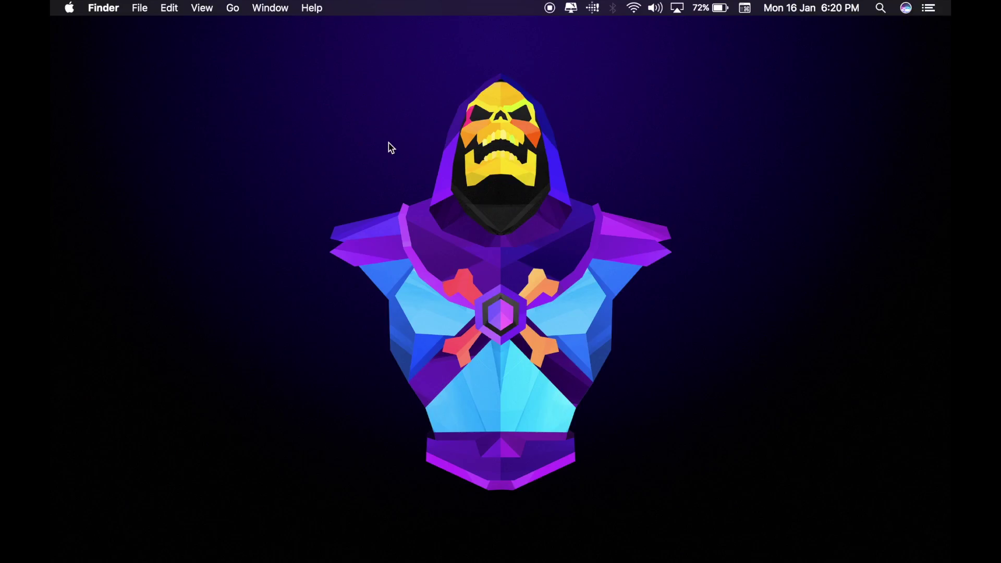
Switch to the full-screen Chrome space showing the bluestacks.com homepage
{"action": "key", "text": "ctrl+Right"}
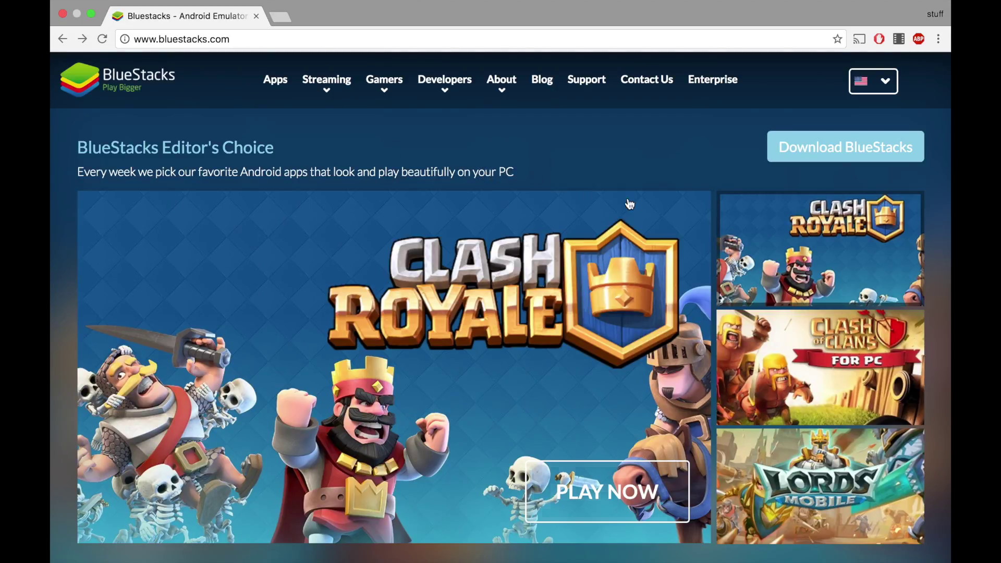
Download the BlueStacks installer from bluestacks.com into the Downloads folder
{"action": "left_click", "coordinate": [828, 149]}
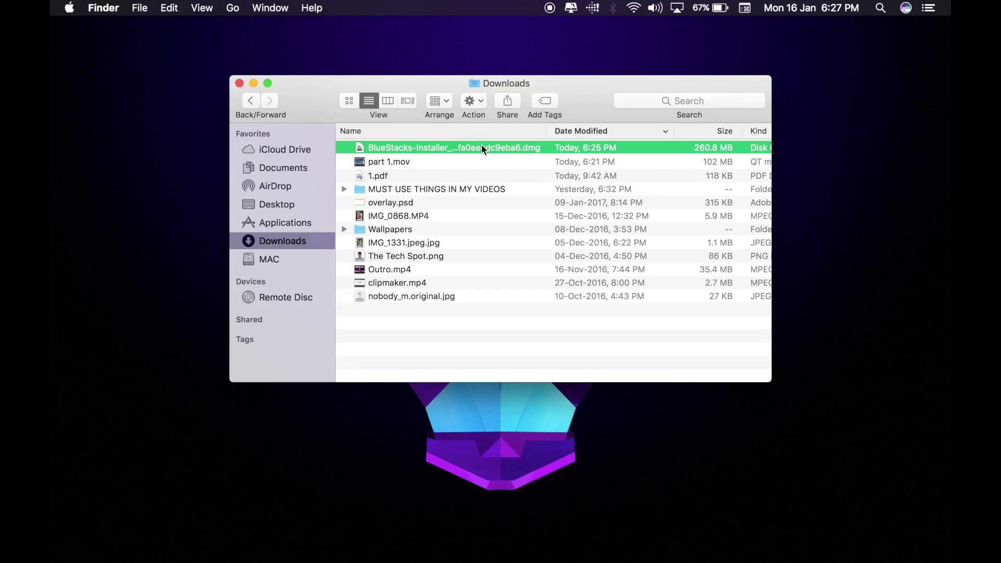
Open the BlueStacks-Installer .dmg from Downloads and let its verification finish
{"action": "left_click", "coordinate": [650, 149]}
{"action": "double_click", "coordinate": [650, 147]}
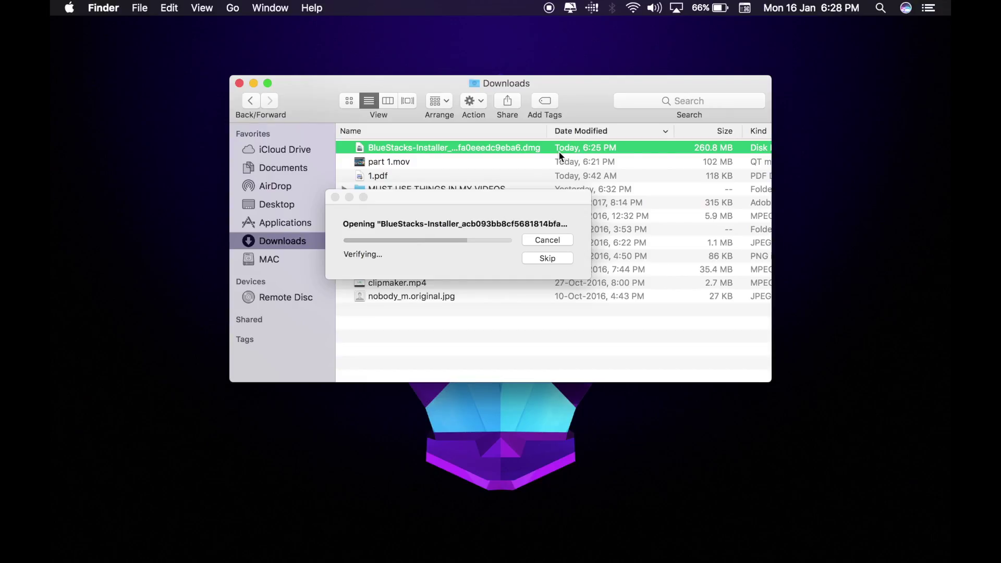
{"action": "left_click", "coordinate": [519, 206]}
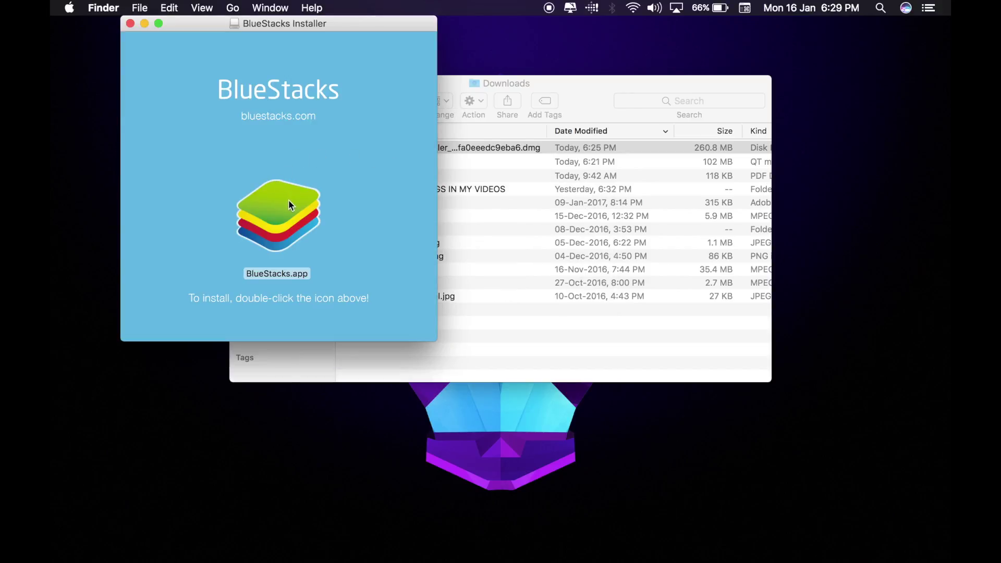
Launch BlueStacks.app from the installer window and confirm opening it despite the internet-download warning
{"action": "double_click", "coordinate": [290, 237]}
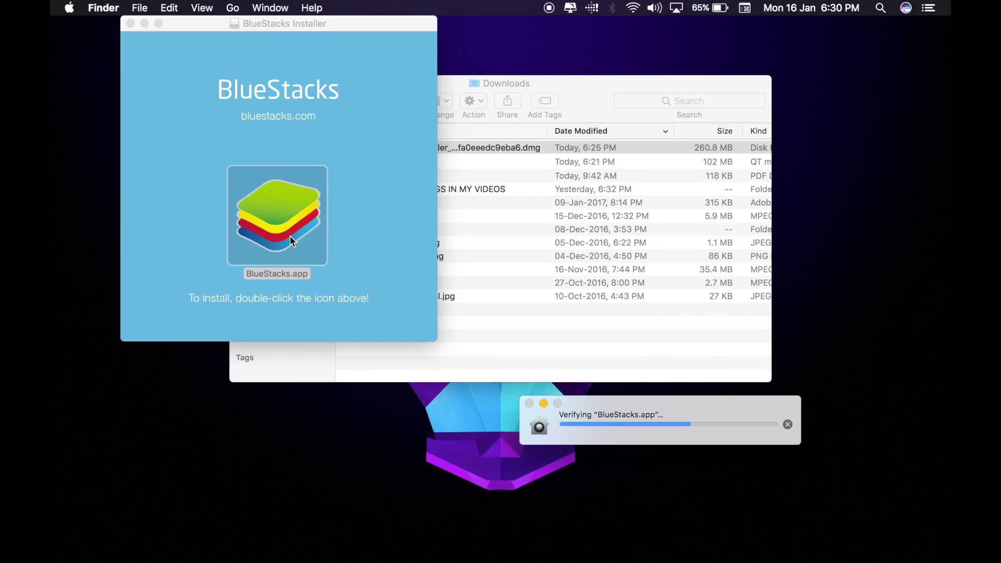
{"action": "right_click", "coordinate": [290, 236]}
{"action": "left_click", "coordinate": [311, 236]}
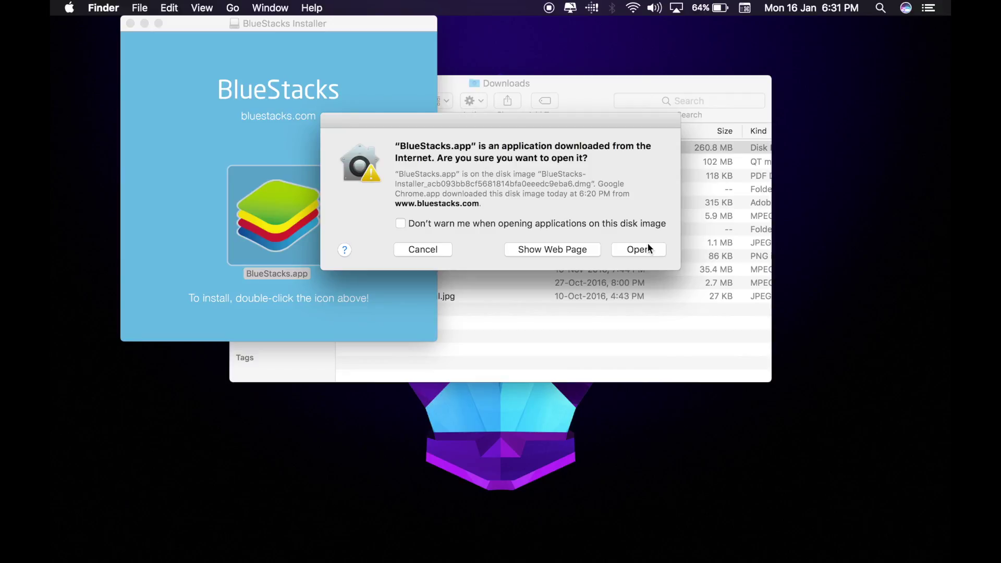
{"action": "left_click", "coordinate": [649, 249]}
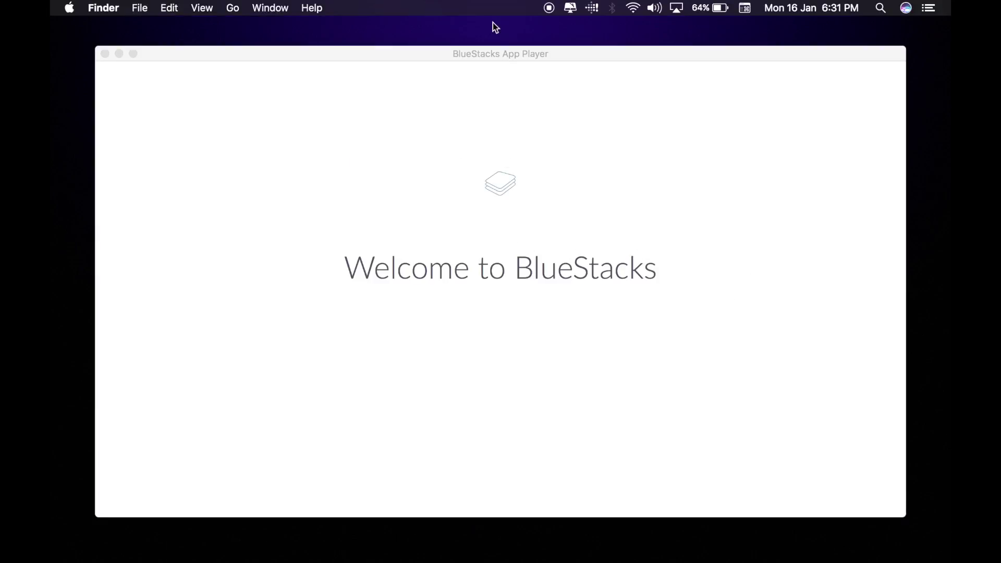
Accept the terms, install with recommended permissions, and authorise the helper tool with the Mac password
{"action": "left_click", "coordinate": [481, 50]}
{"action": "left_click_drag", "start_coordinate": [480, 50], "coordinate": [477, 41]}
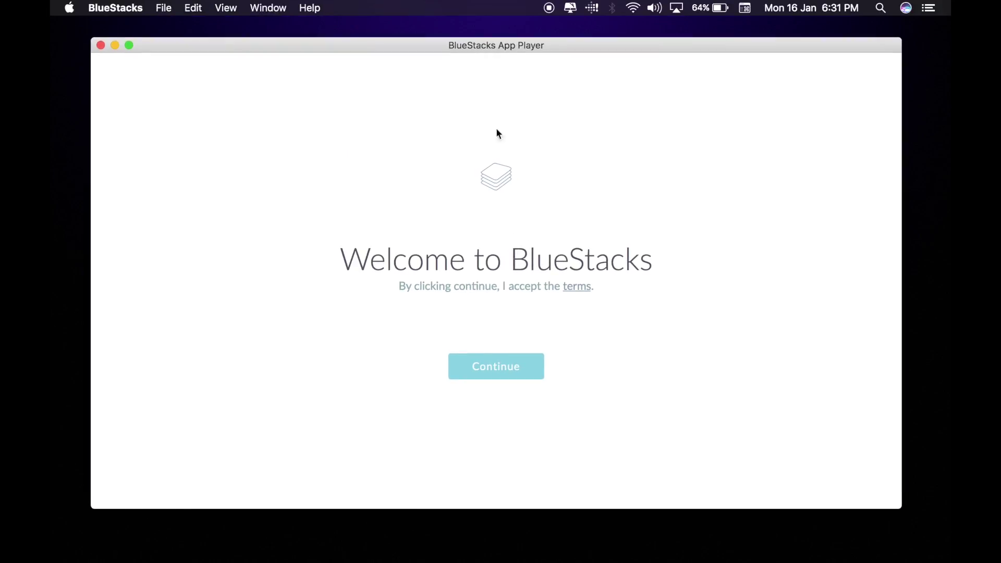
{"action": "left_click", "coordinate": [524, 364]}
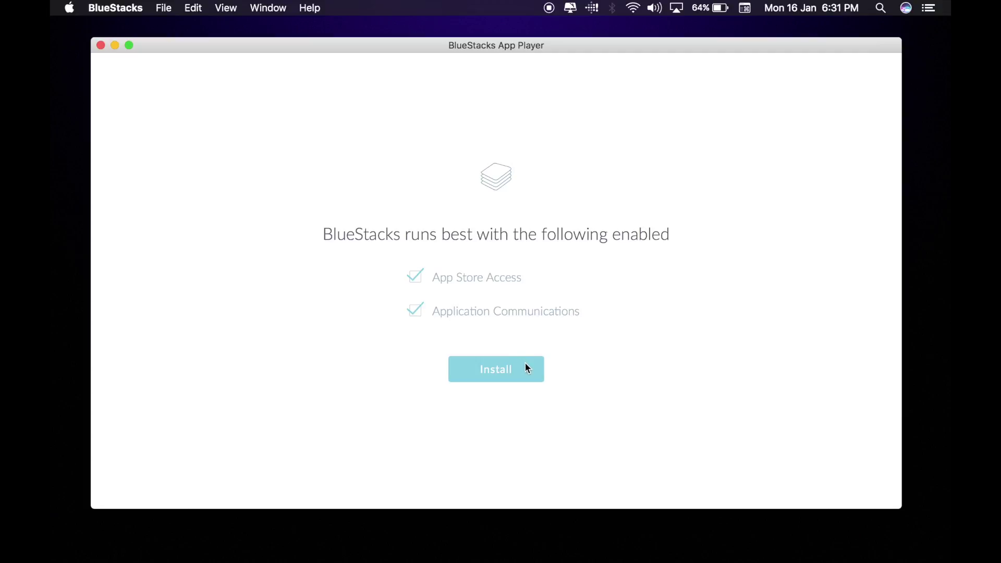
{"action": "left_click", "coordinate": [526, 364]}
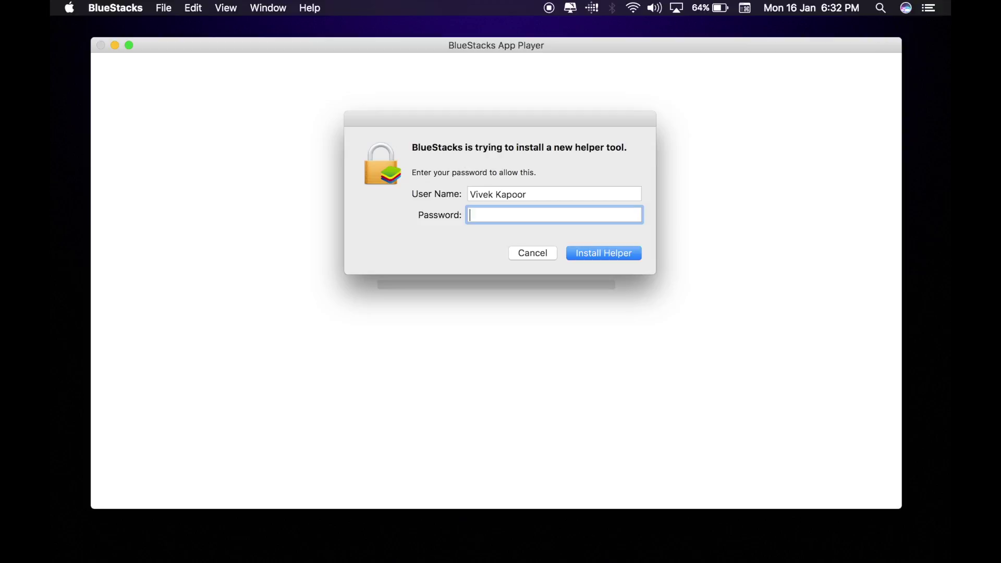
{"action": "type", "text": "•••"}
{"action": "key", "text": "Return"}
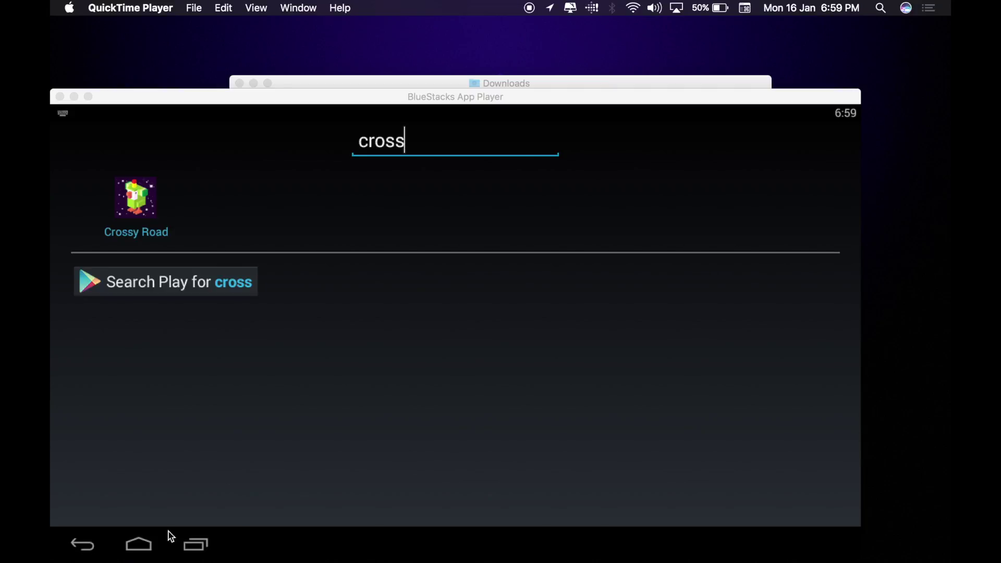
From the Android home screen, open app search and search for 'crossy'
{"action": "left_click", "coordinate": [125, 551]}
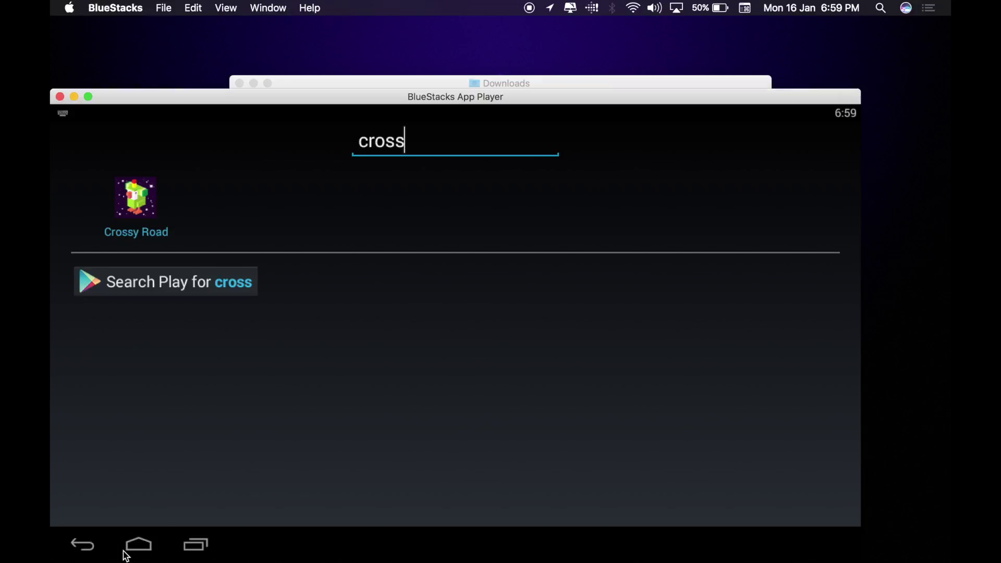
{"action": "left_click", "coordinate": [150, 546]}
{"action": "left_click", "coordinate": [152, 547]}
{"action": "left_click_drag", "start_coordinate": [459, 97], "coordinate": [479, 72]}
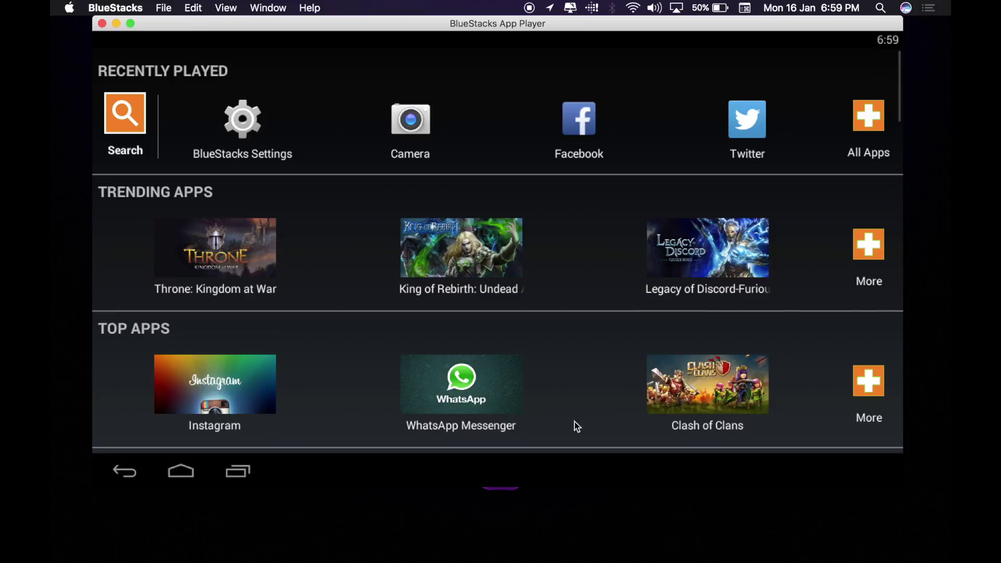
{"action": "left_click", "coordinate": [135, 129]}
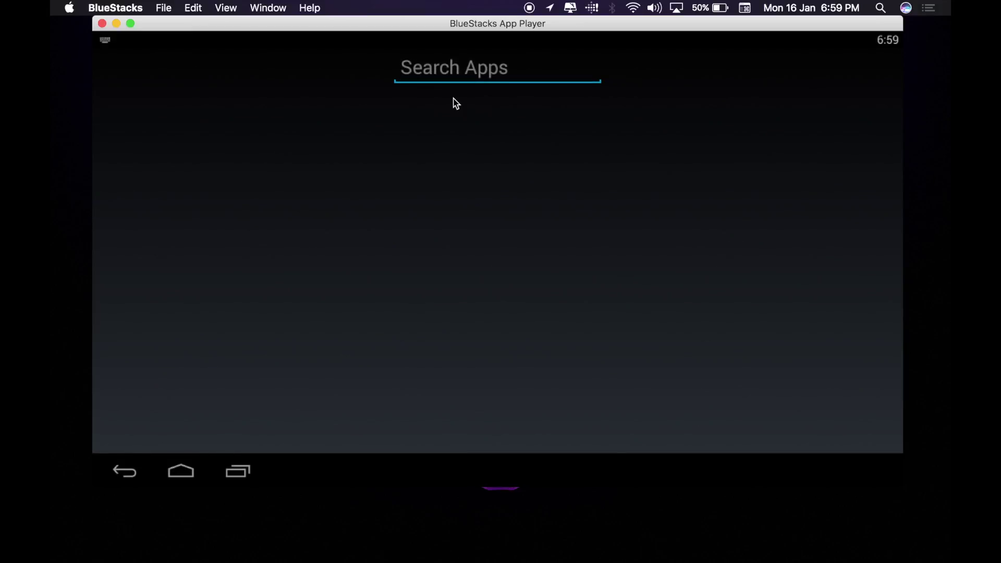
{"action": "type", "text": "crossy"}
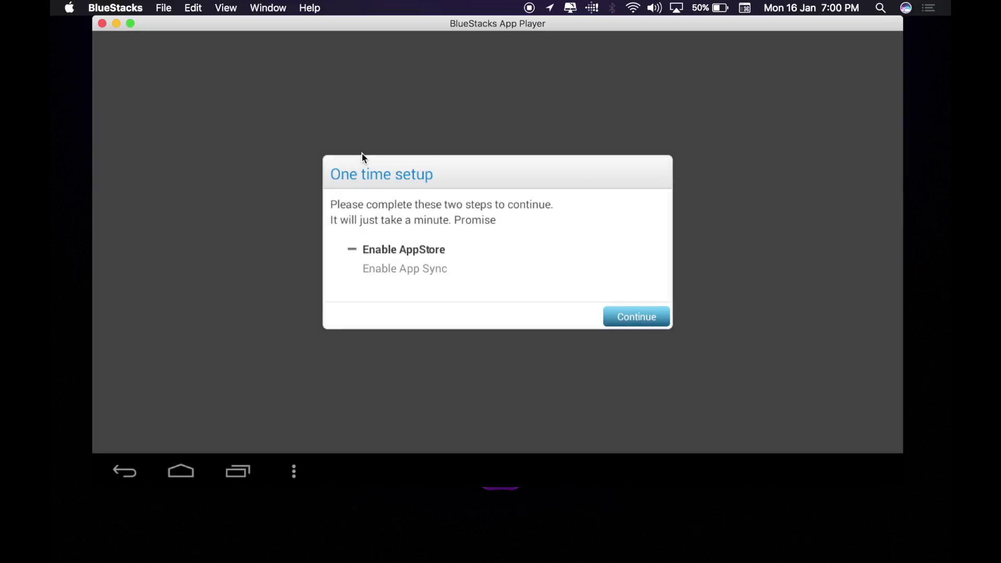
Continue through the One time setup enabling AppStore and App Sync
{"action": "left_click", "coordinate": [625, 320]}
{"action": "left_click", "coordinate": [625, 318]}
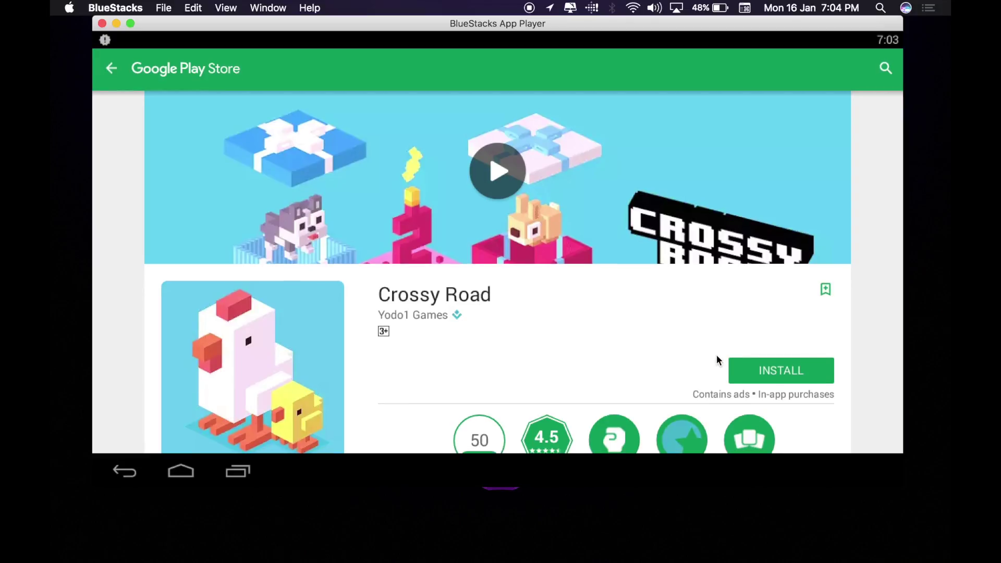
Install Crossy Road, accept its requested permissions, and check the download in notifications
{"action": "scroll", "coordinate": [716, 359], "scroll_direction": "down", "scroll_amount": 1}
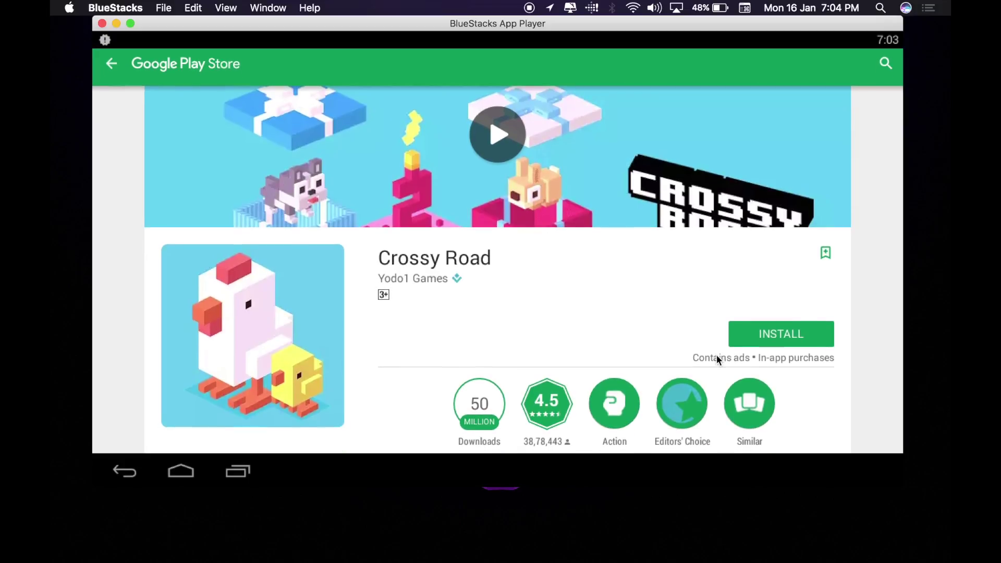
{"action": "left_click", "coordinate": [753, 338]}
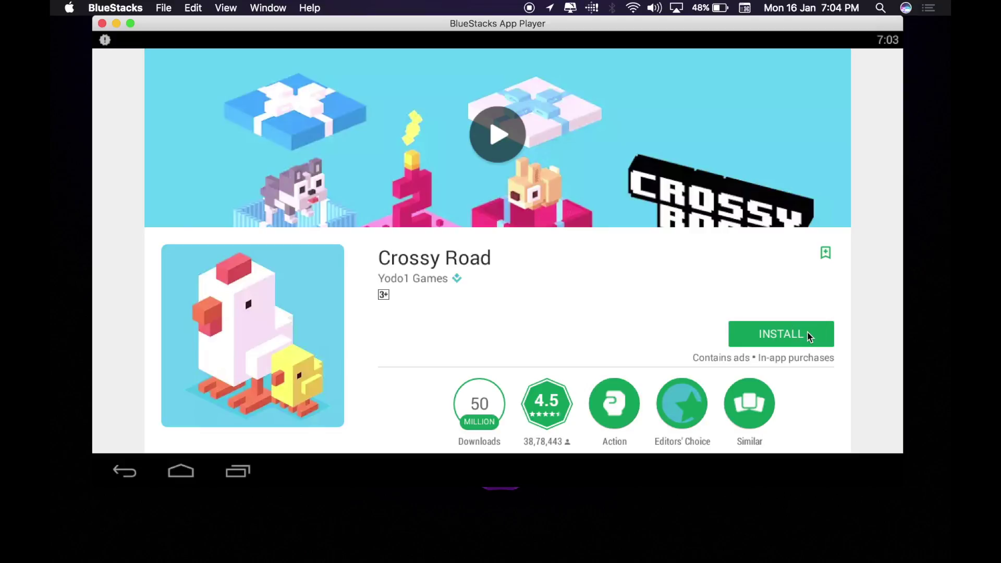
{"action": "left_click", "coordinate": [806, 334]}
{"action": "left_click", "coordinate": [753, 333]}
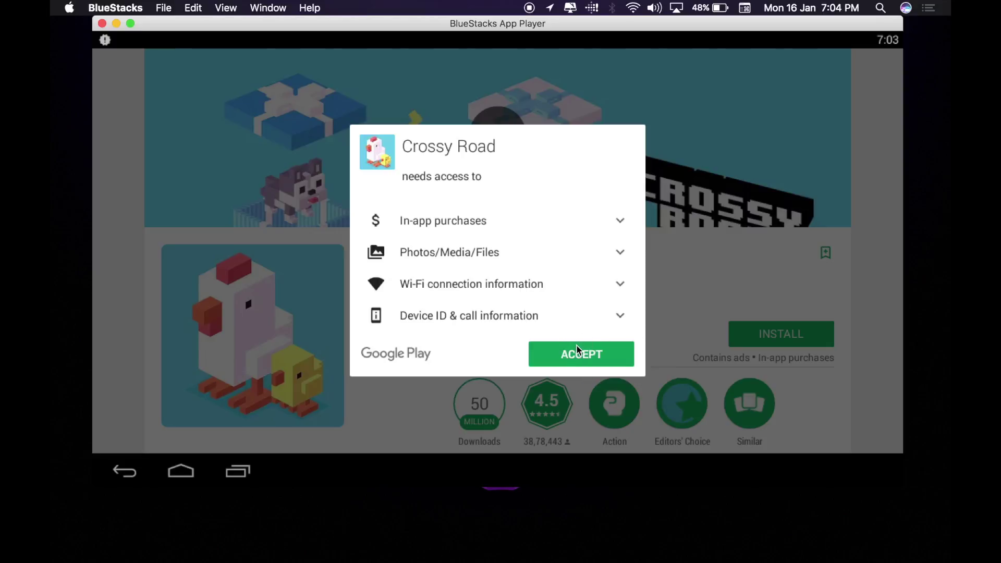
{"action": "left_click", "coordinate": [577, 347]}
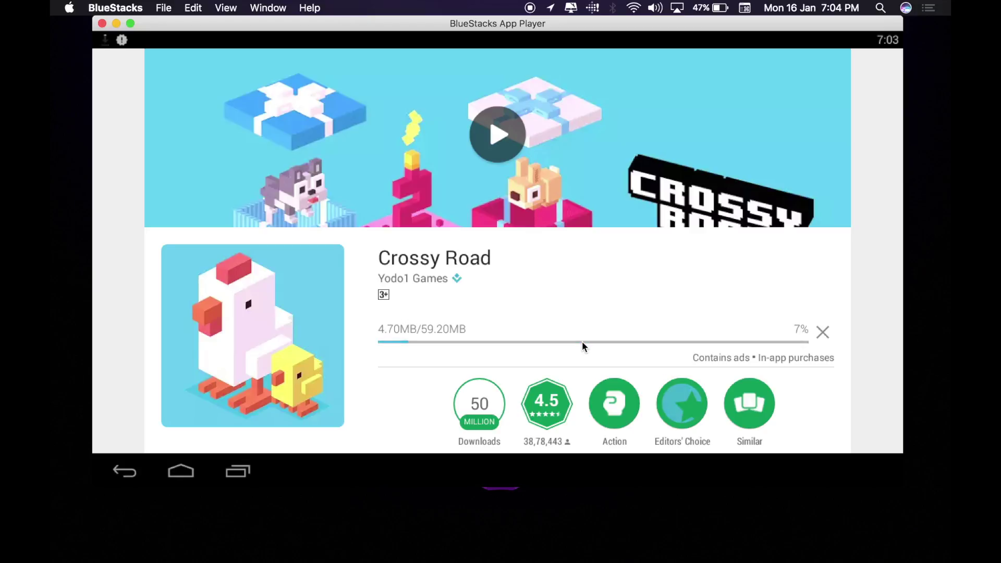
{"action": "left_click_drag", "start_coordinate": [417, 42], "coordinate": [418, 346]}
{"action": "left_click", "coordinate": [493, 309]}
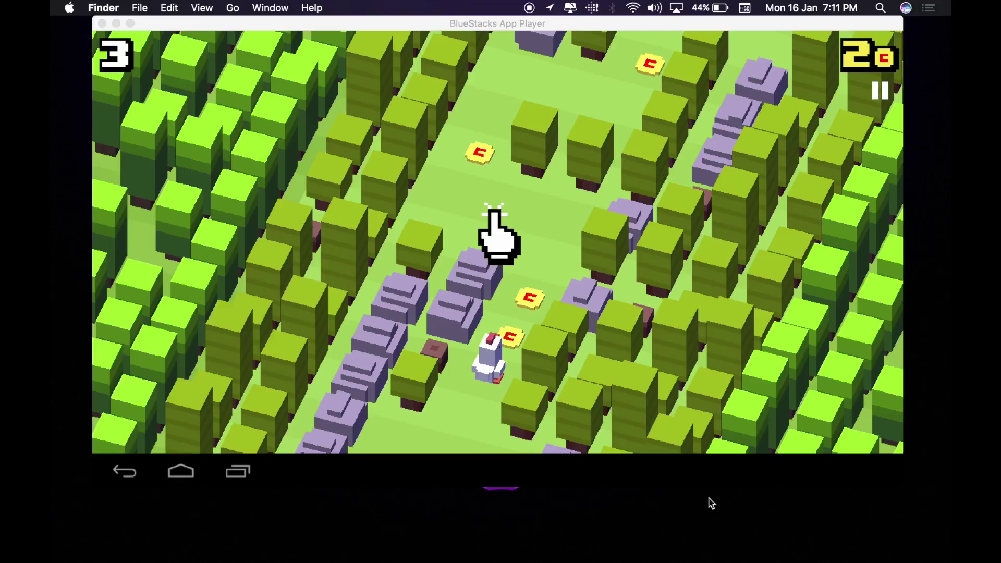
Start a Crossy Road round and hop the chicken forward, grabbing coins
{"action": "left_click", "coordinate": [547, 350]}
{"action": "left_click", "coordinate": [538, 339]}
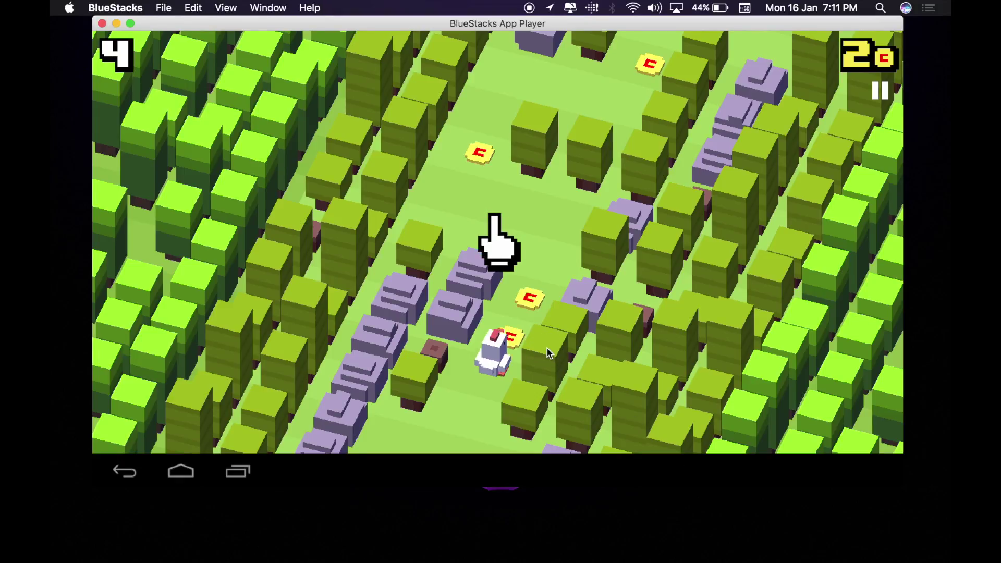
{"action": "left_click", "coordinate": [522, 324]}
{"action": "left_click", "coordinate": [522, 324]}
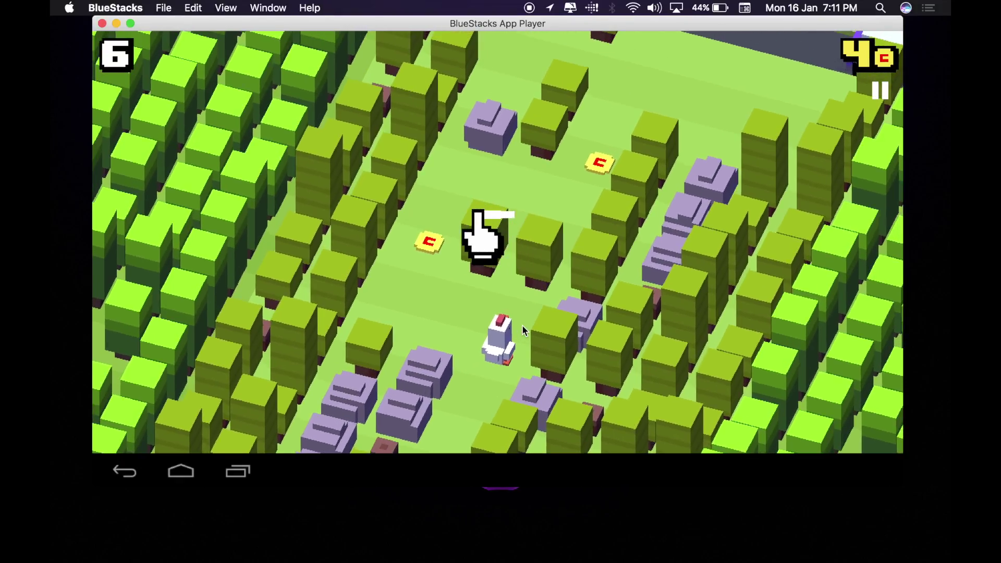
{"action": "left_click", "coordinate": [523, 330]}
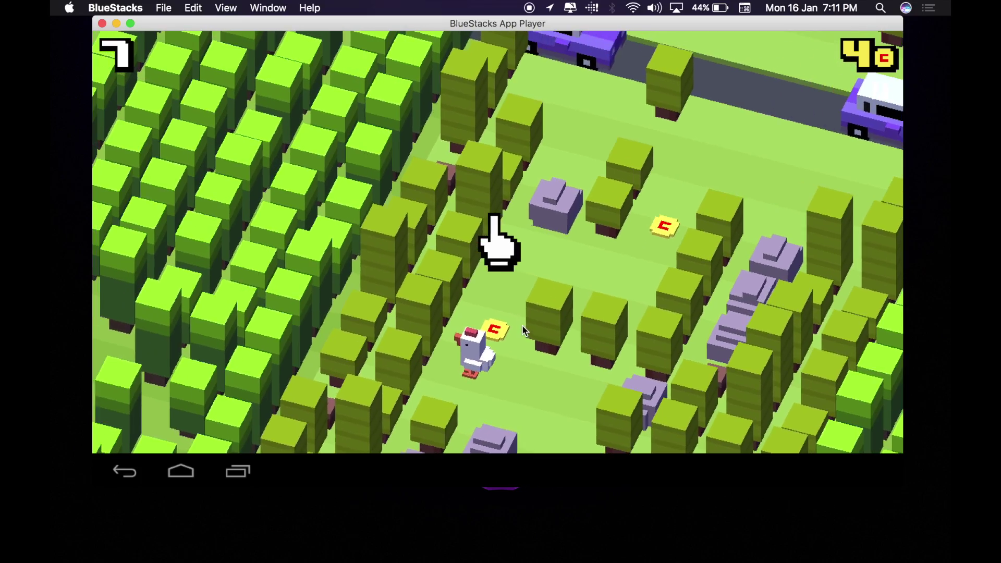
{"action": "left_click", "coordinate": [522, 326]}
{"action": "left_click", "coordinate": [523, 326]}
{"action": "left_click", "coordinate": [523, 327]}
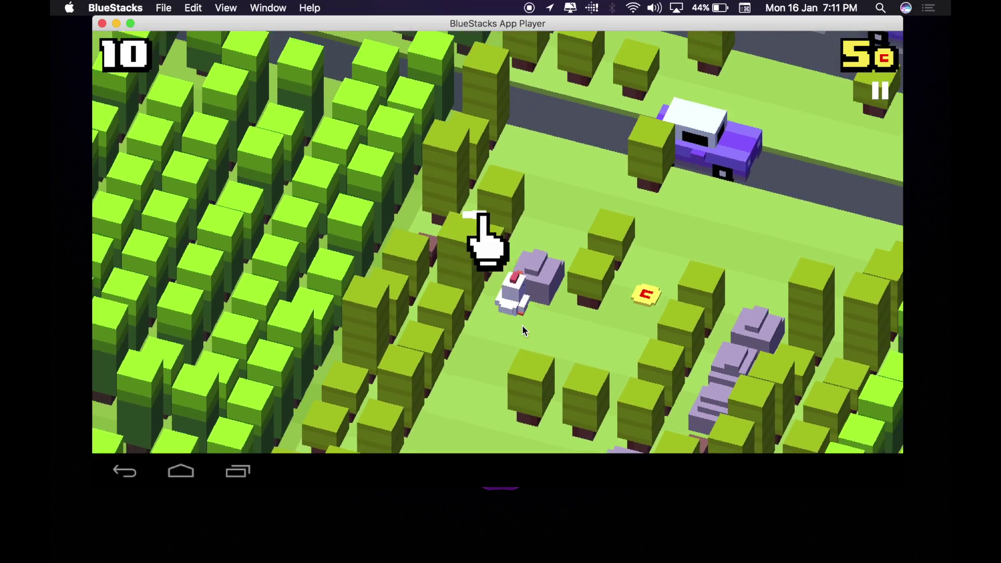
{"action": "left_click", "coordinate": [522, 327]}
{"action": "left_click", "coordinate": [523, 326]}
Hop the chicken across the roads to a score of 21, then mute the Mac's sound
{"action": "left_click", "coordinate": [523, 326]}
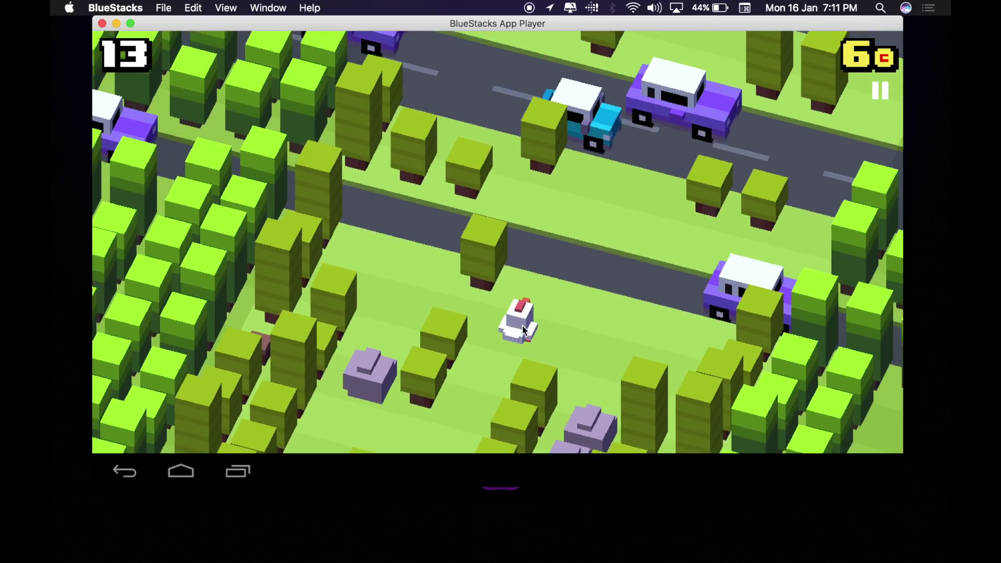
{"action": "left_click", "coordinate": [523, 327]}
{"action": "left_click", "coordinate": [522, 326]}
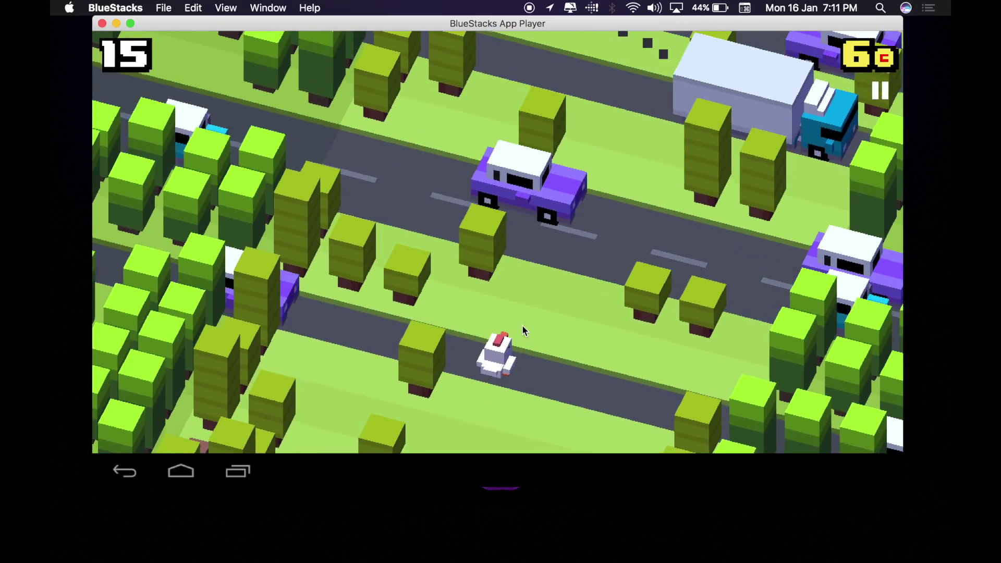
{"action": "left_click", "coordinate": [523, 328]}
{"action": "left_click", "coordinate": [522, 327]}
{"action": "left_click", "coordinate": [523, 328]}
{"action": "left_click", "coordinate": [523, 329]}
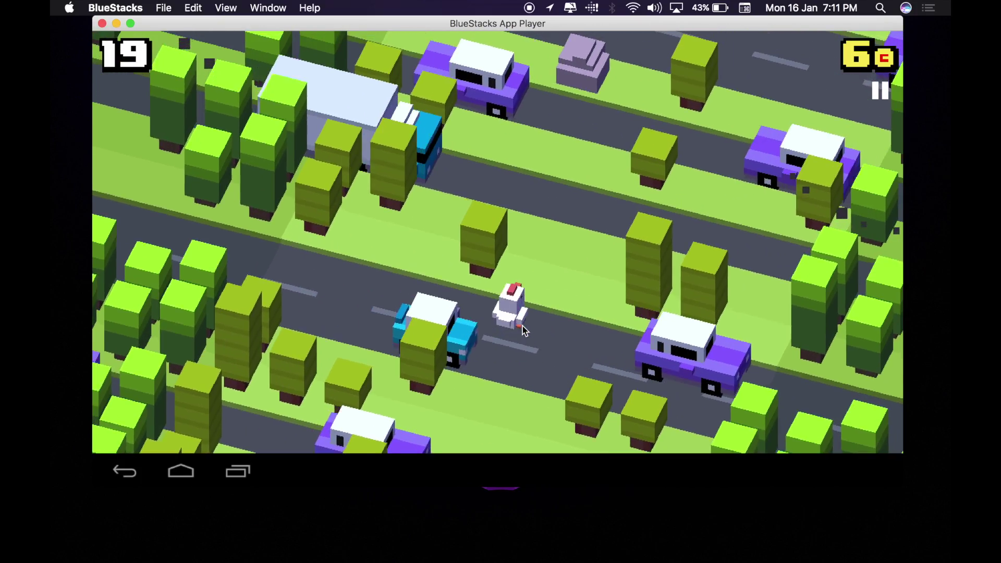
{"action": "left_click", "coordinate": [523, 329]}
{"action": "left_click", "coordinate": [523, 328]}
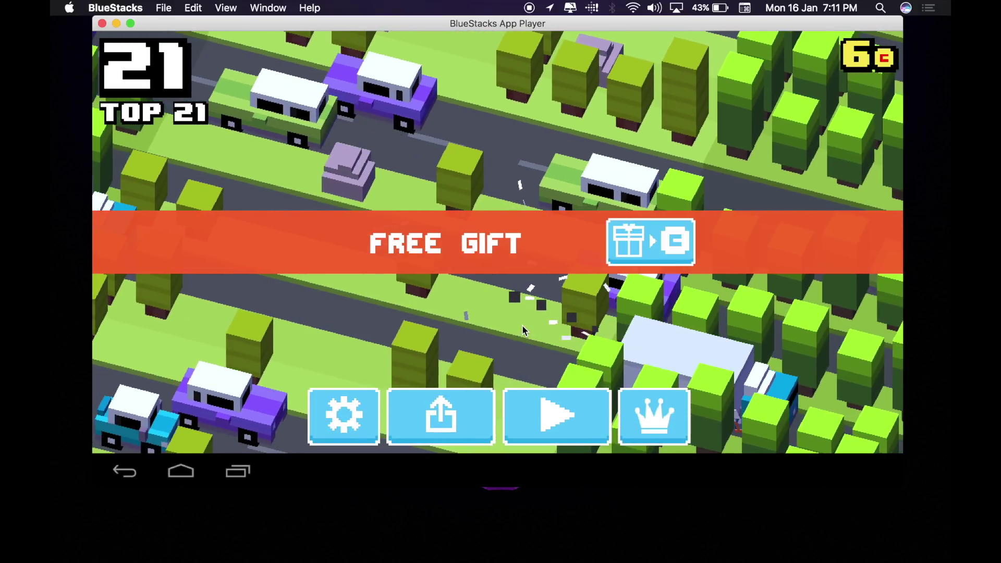
{"action": "key", "text": "XF86AudioMute"}
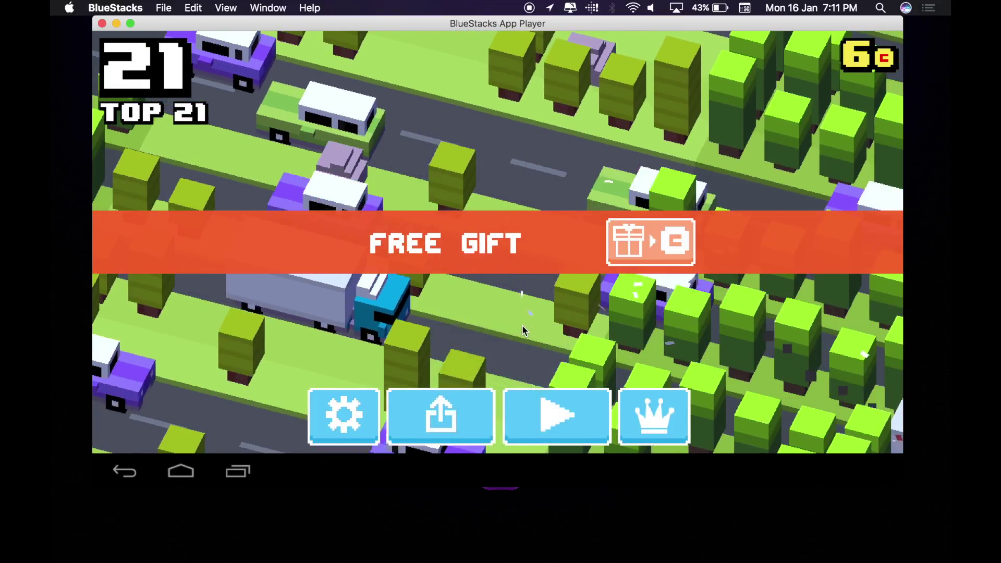